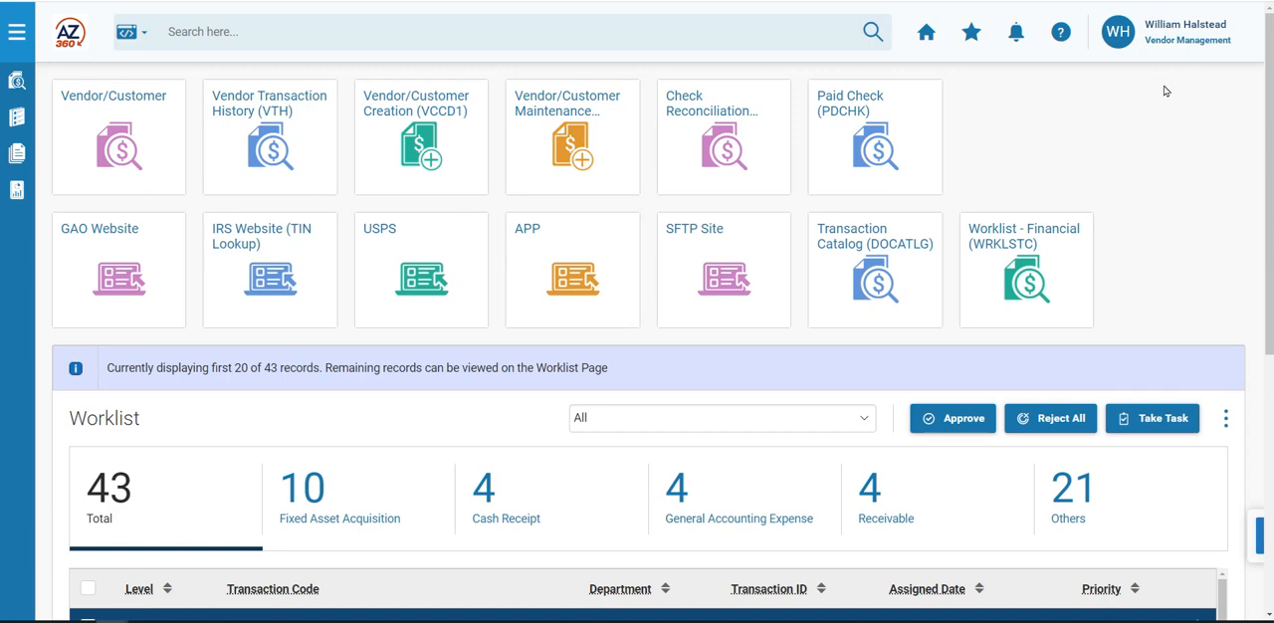
# - Search by page code for VCUST and open the Vendor/Customer page
pyautogui.click(142, 36)
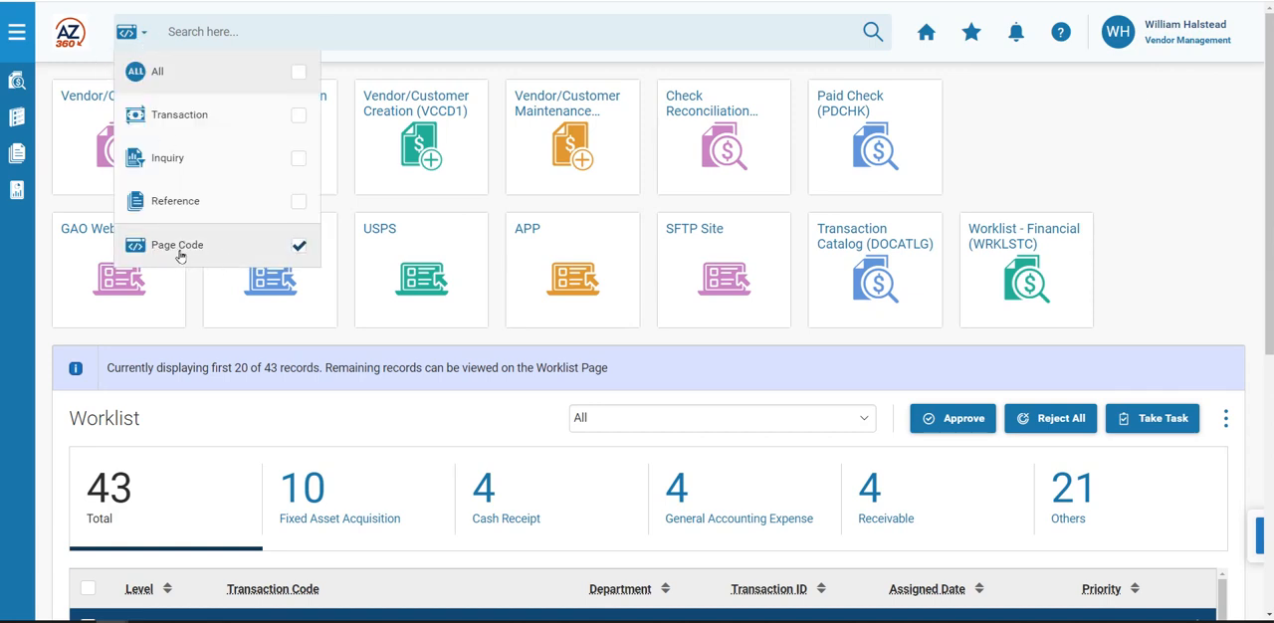
pyautogui.click(199, 33)
pyautogui.write('VCUST')
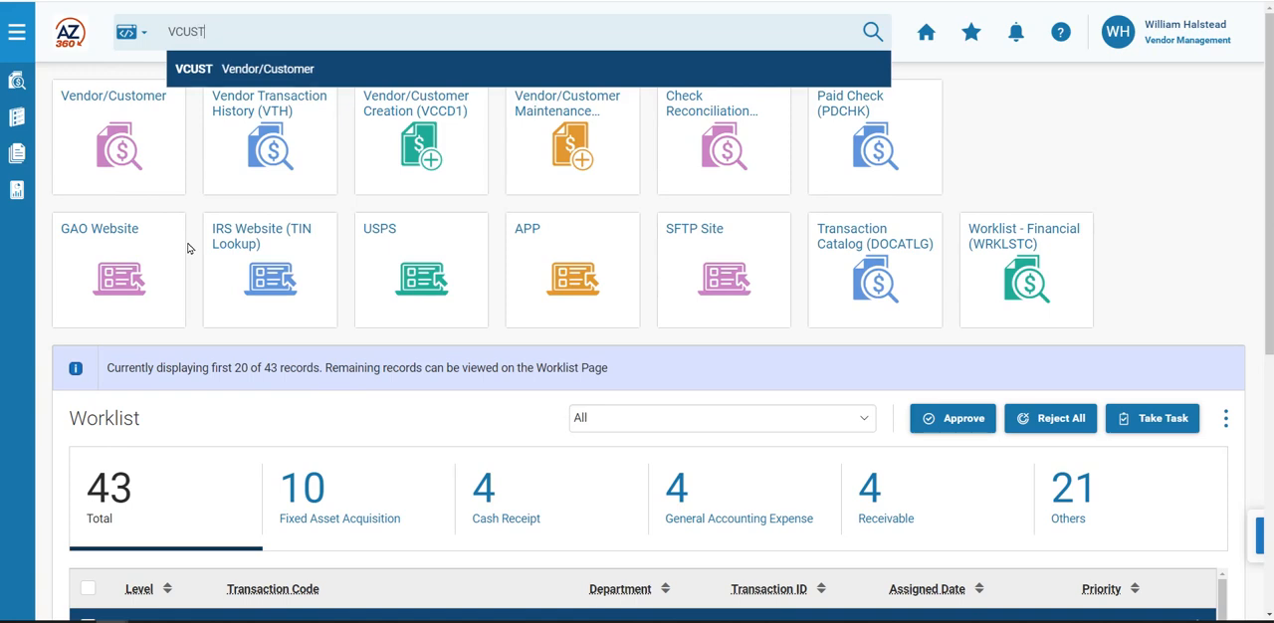
pyautogui.click(268, 70)
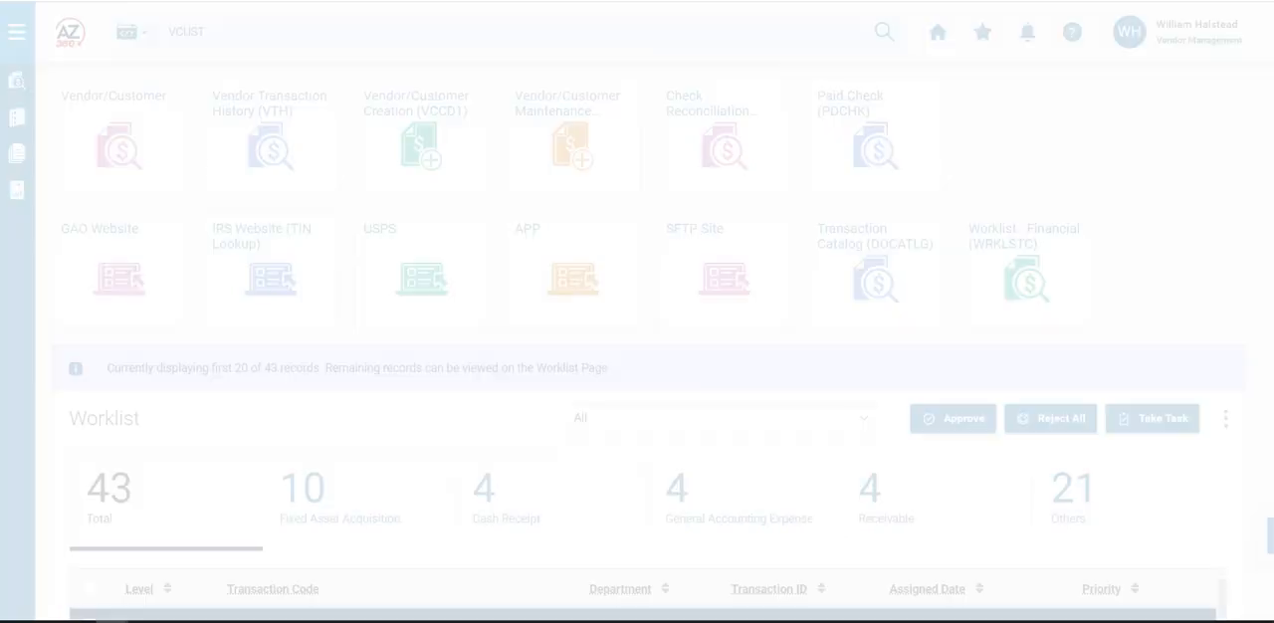
# - Search for the vendor by legal name *DELL* and a wildcard with the last four digits of the taxpayer ID number
pyautogui.click(133, 230)
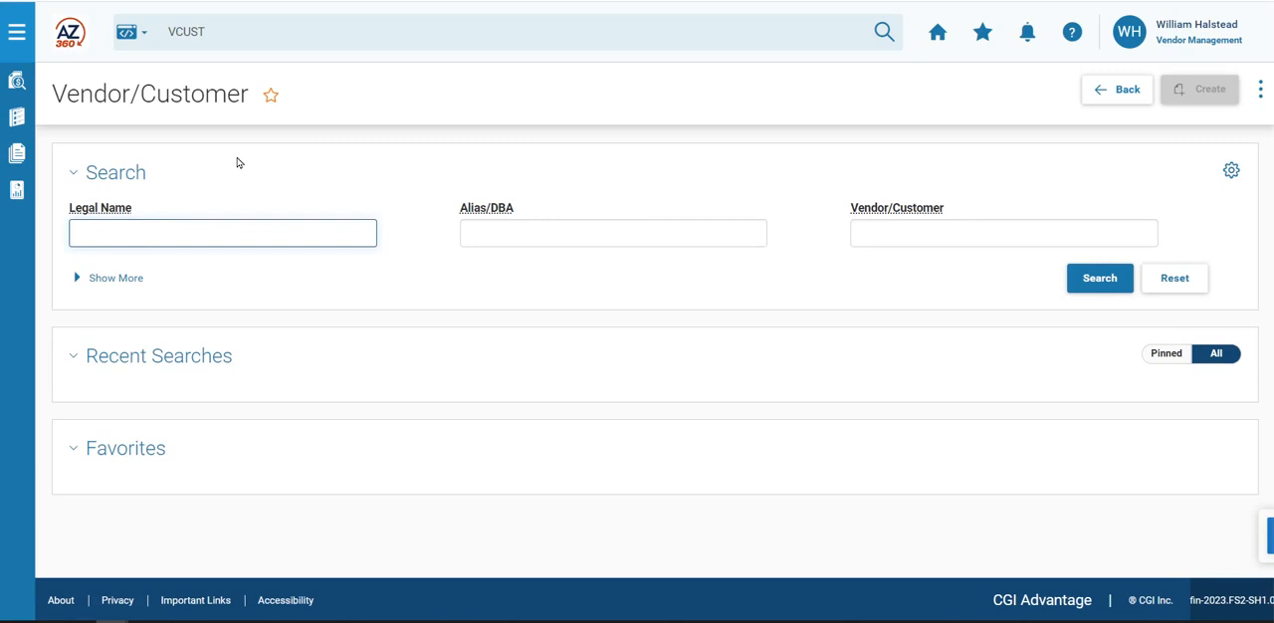
pyautogui.write('*DELL*')
pyautogui.click(116, 282)
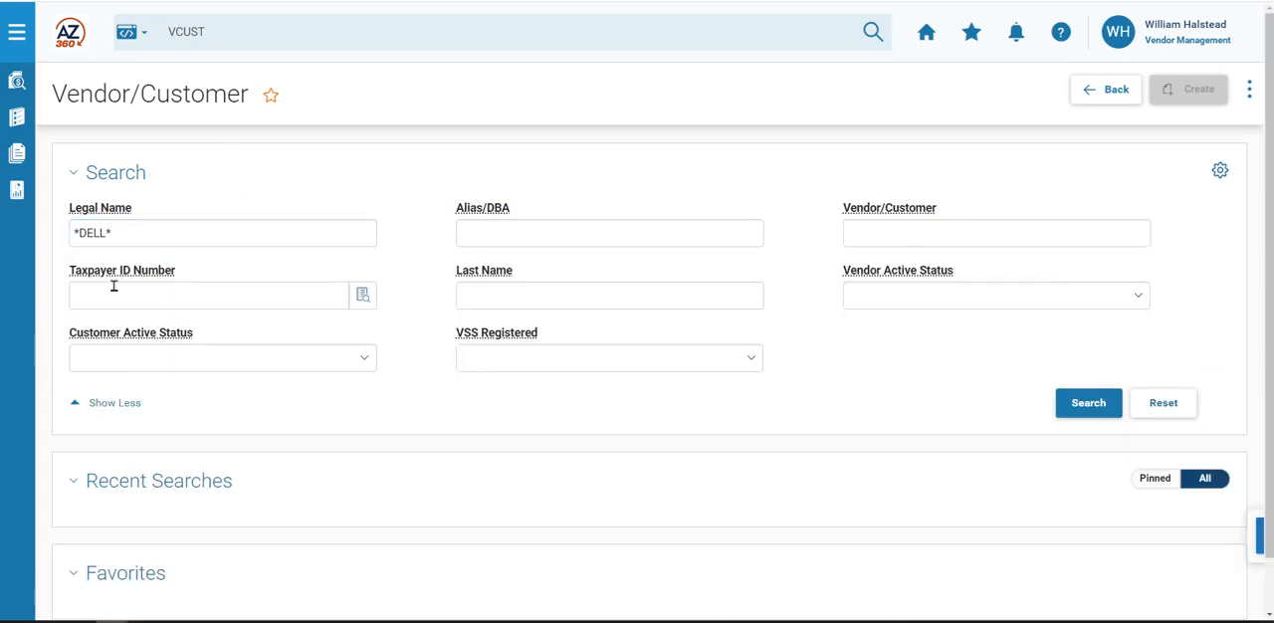
pyautogui.click(93, 295)
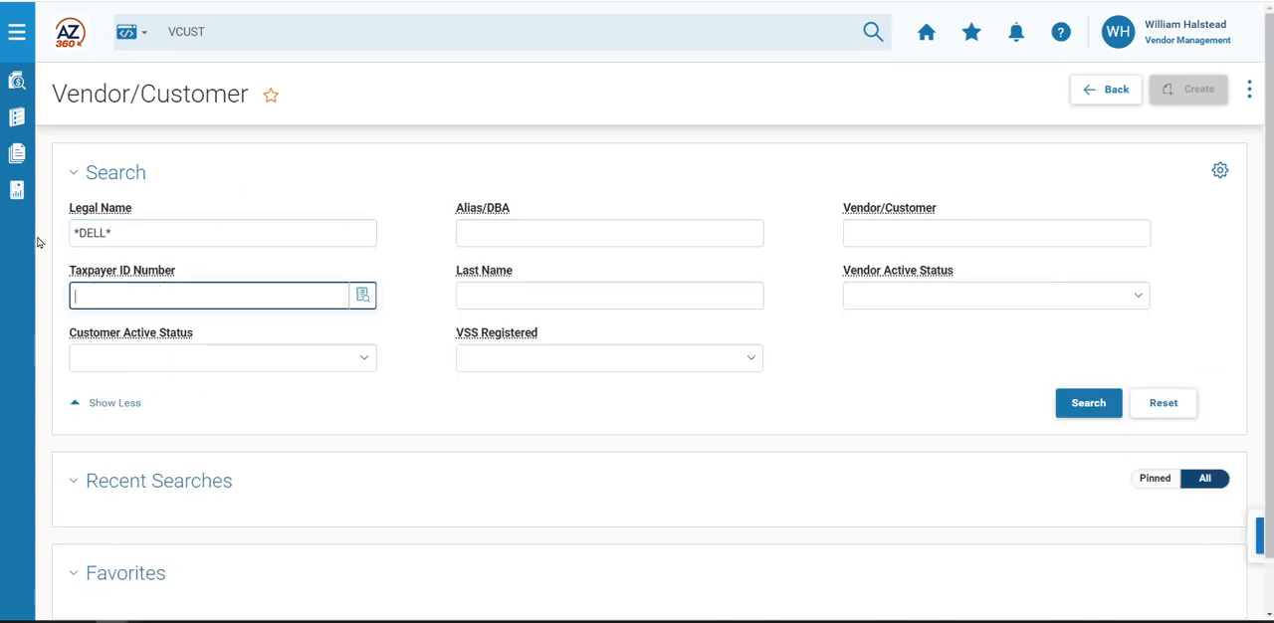
pyautogui.write('*2222')
pyautogui.click(1082, 413)
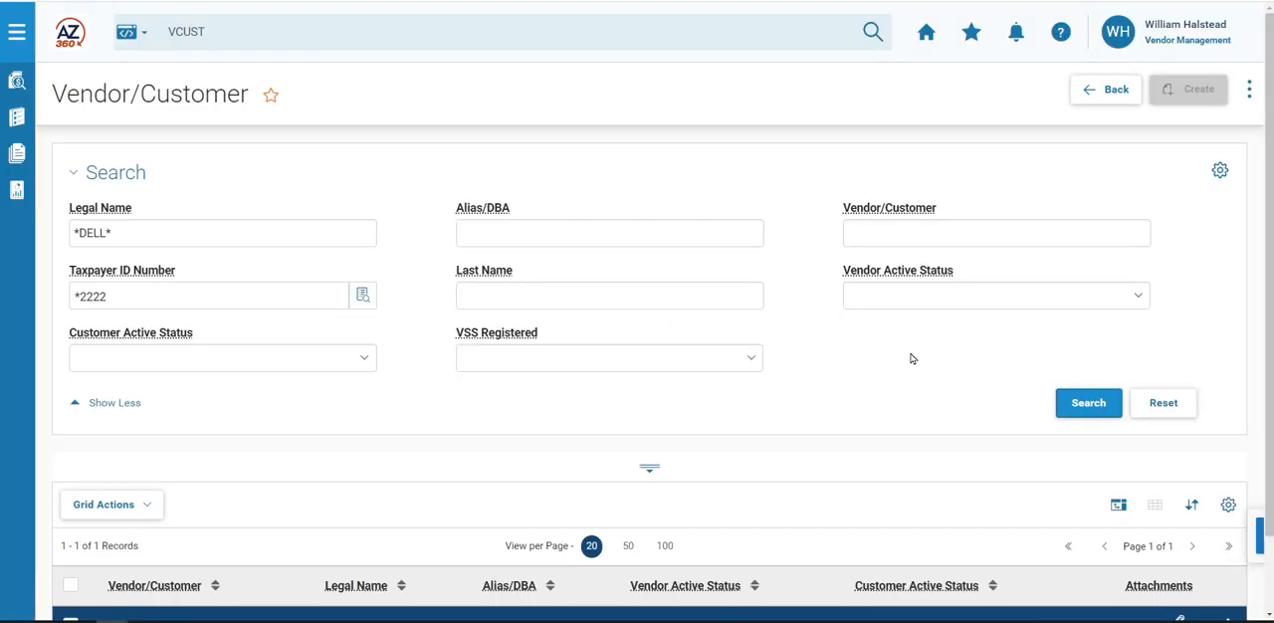
# - Start modifying the existing record of the Dell Technologies vendor from the search results
pyautogui.scroll(-1, 867, 418)
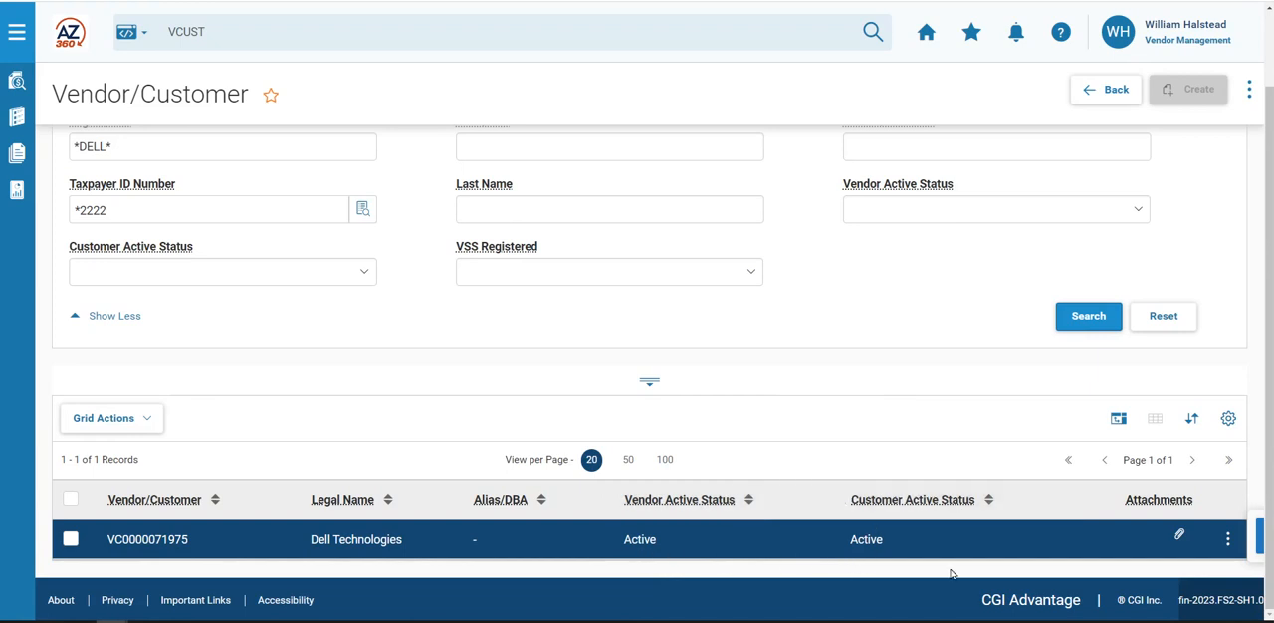
pyautogui.click(1227, 541)
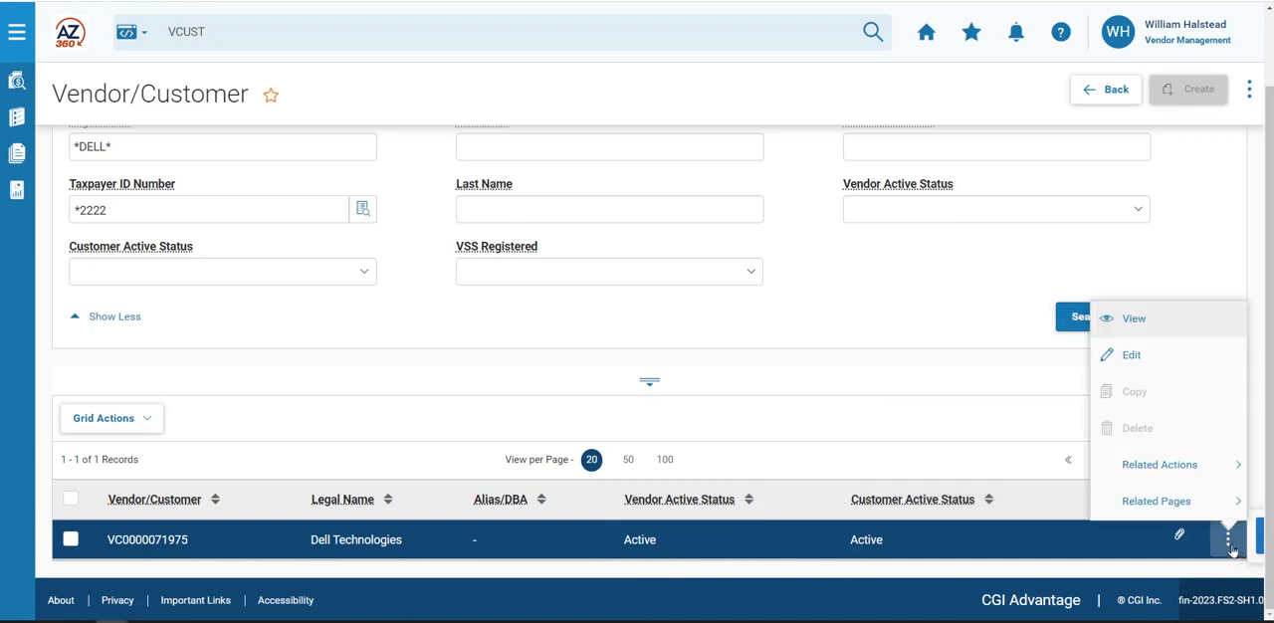
pyautogui.moveTo(1202, 477)
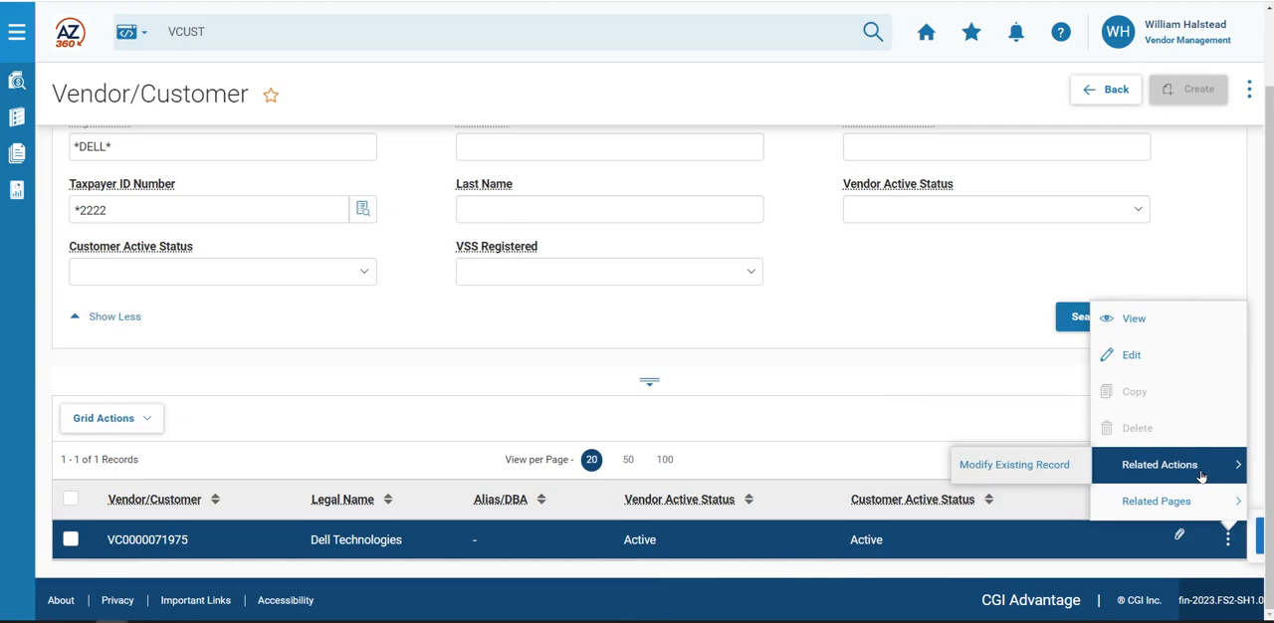
pyautogui.click(1035, 476)
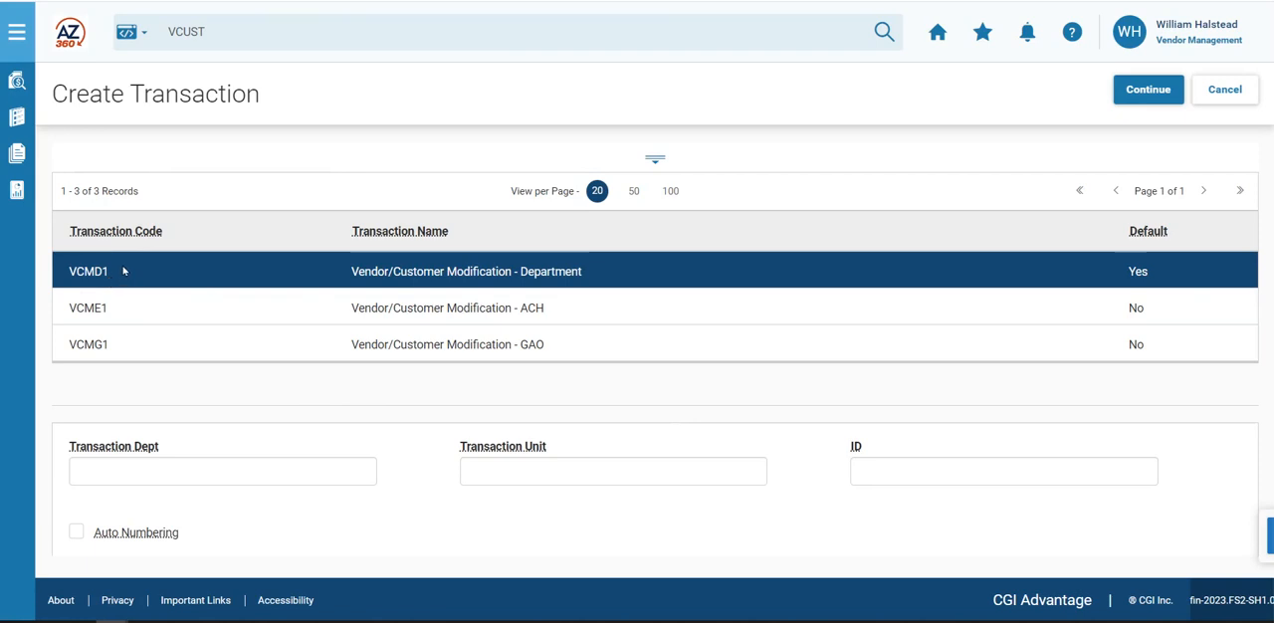
# - Create a VCMD1 modification transaction for department ADA with auto numbering enabled
pyautogui.click(159, 479)
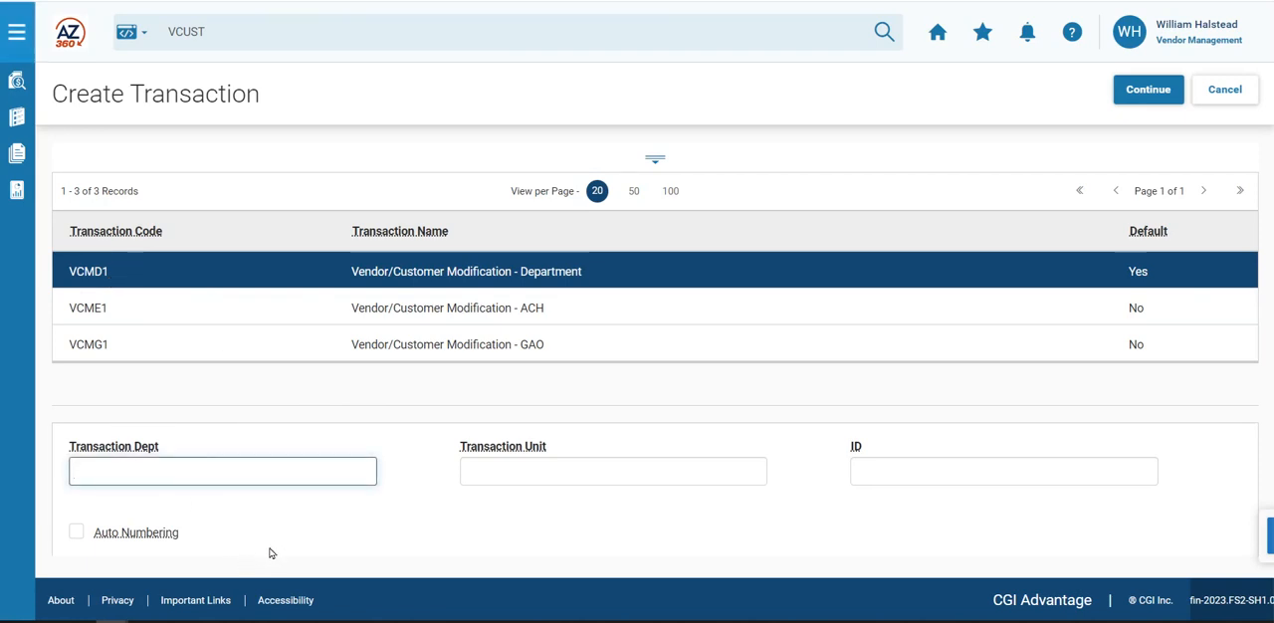
pyautogui.write('ADA')
pyautogui.click(77, 535)
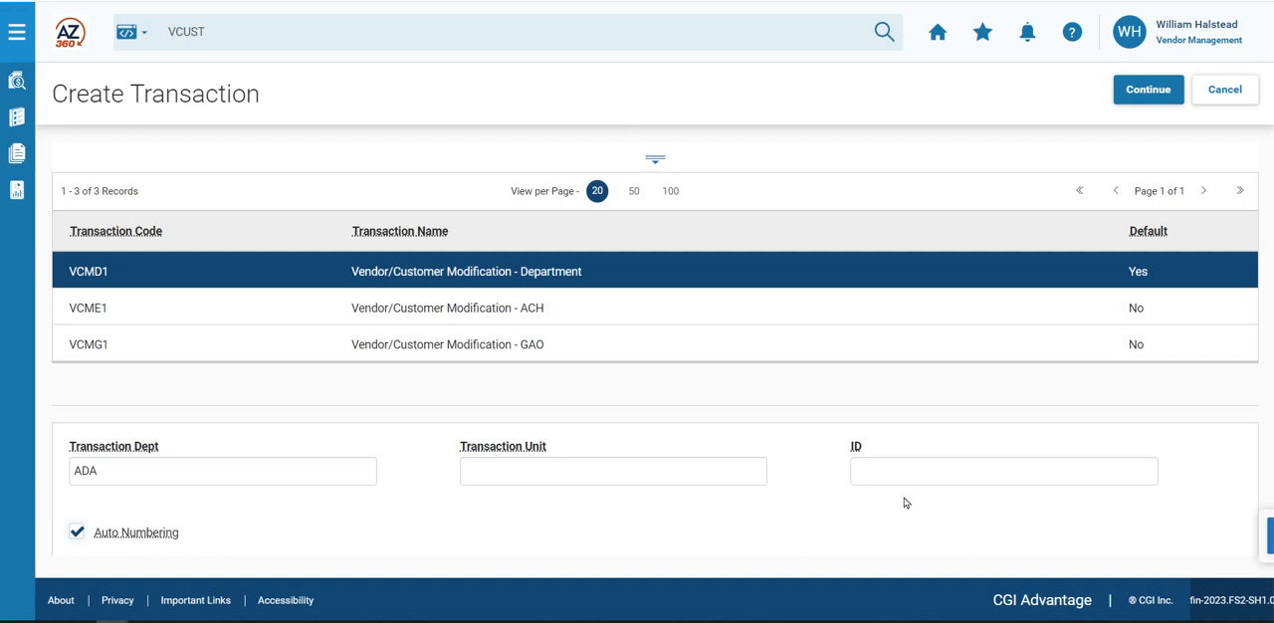
pyautogui.click(1148, 100)
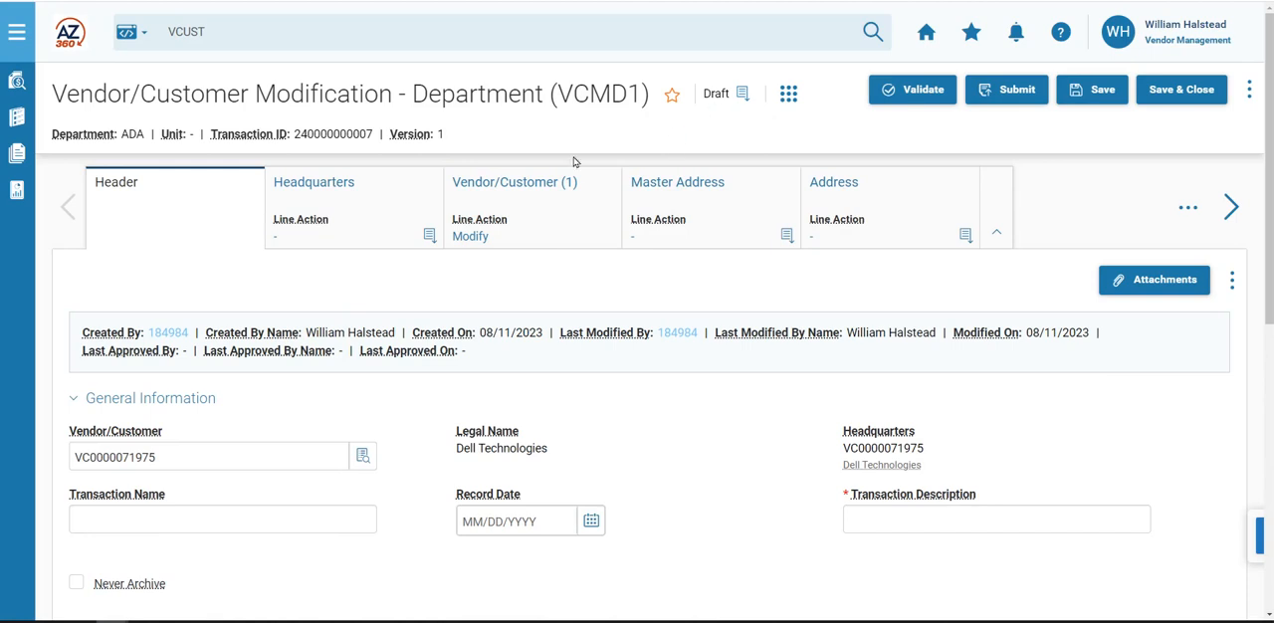
# - Check the draft's function and status details, and set the header's transaction description to "New Address"
pyautogui.click(747, 99)
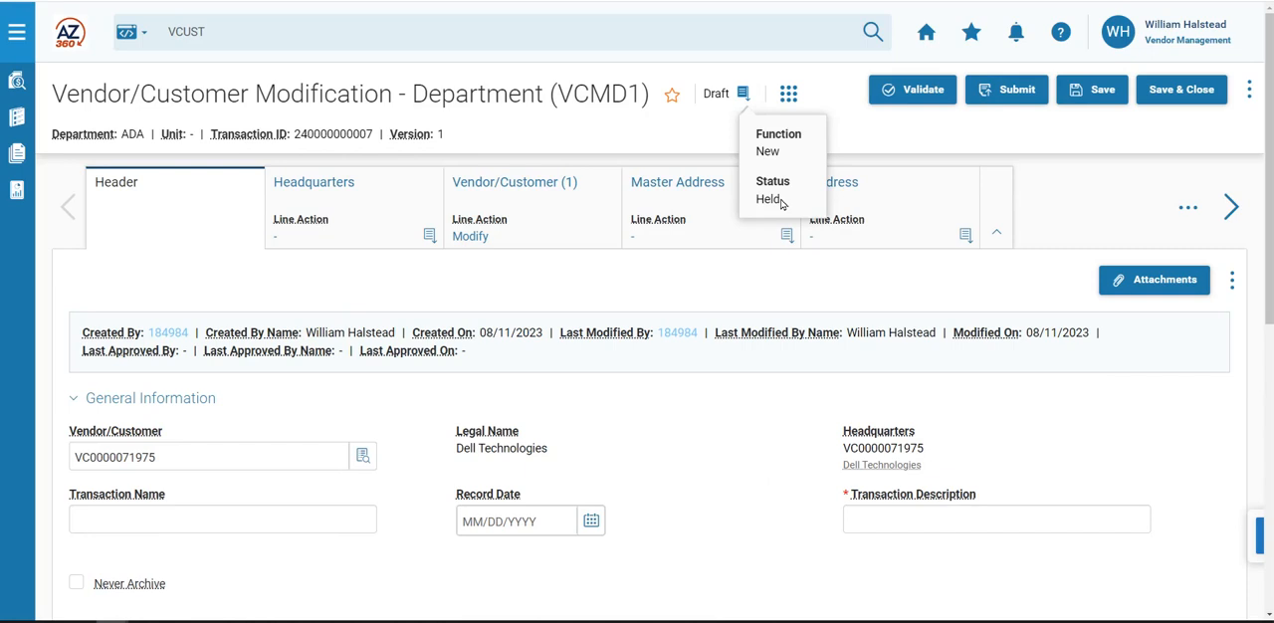
pyautogui.click(169, 222)
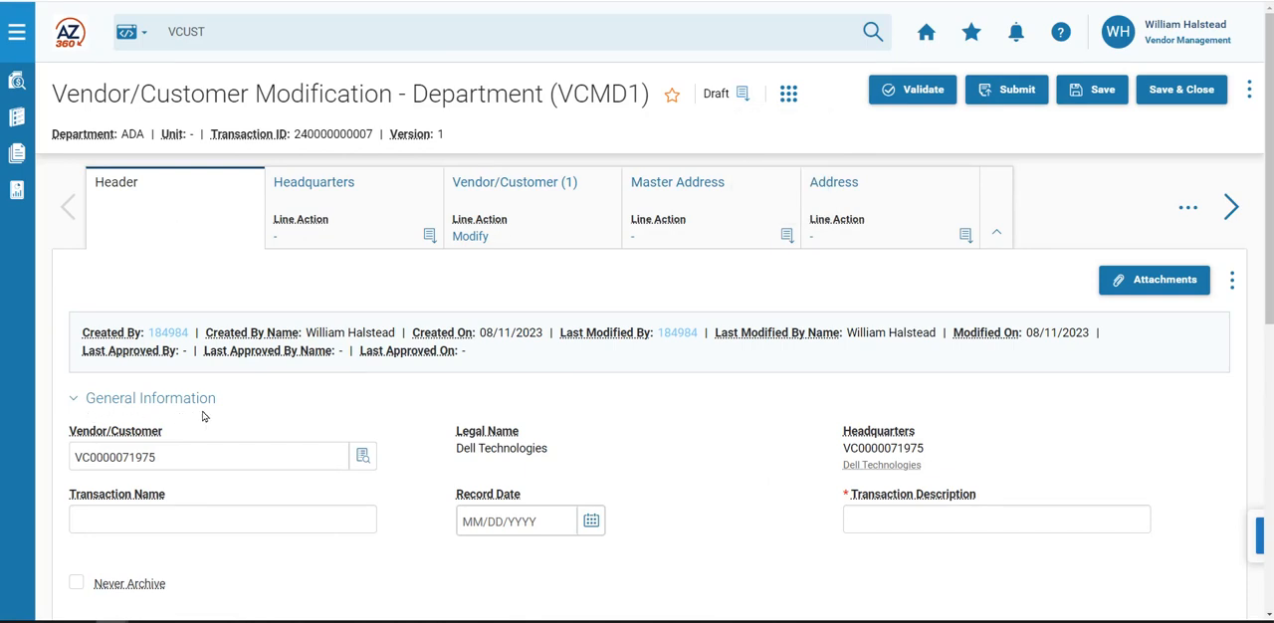
pyautogui.click(900, 521)
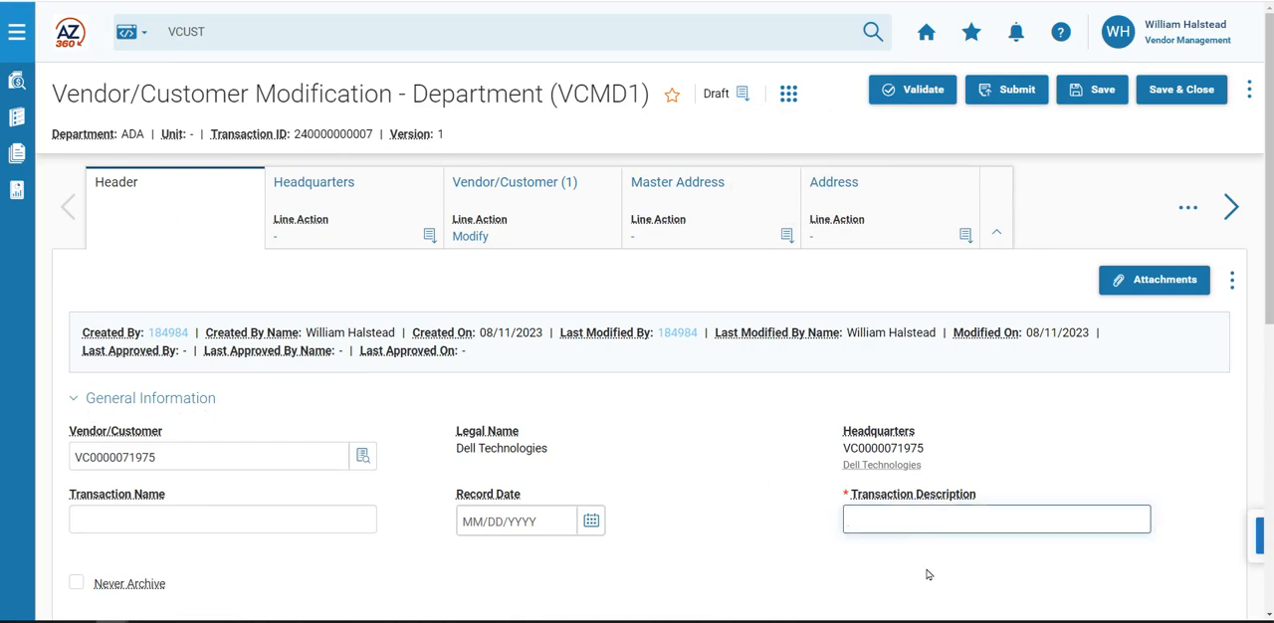
pyautogui.write('New Addres')
# - Add a line to the transaction's Address section and set its line action to New
pyautogui.click(902, 194)
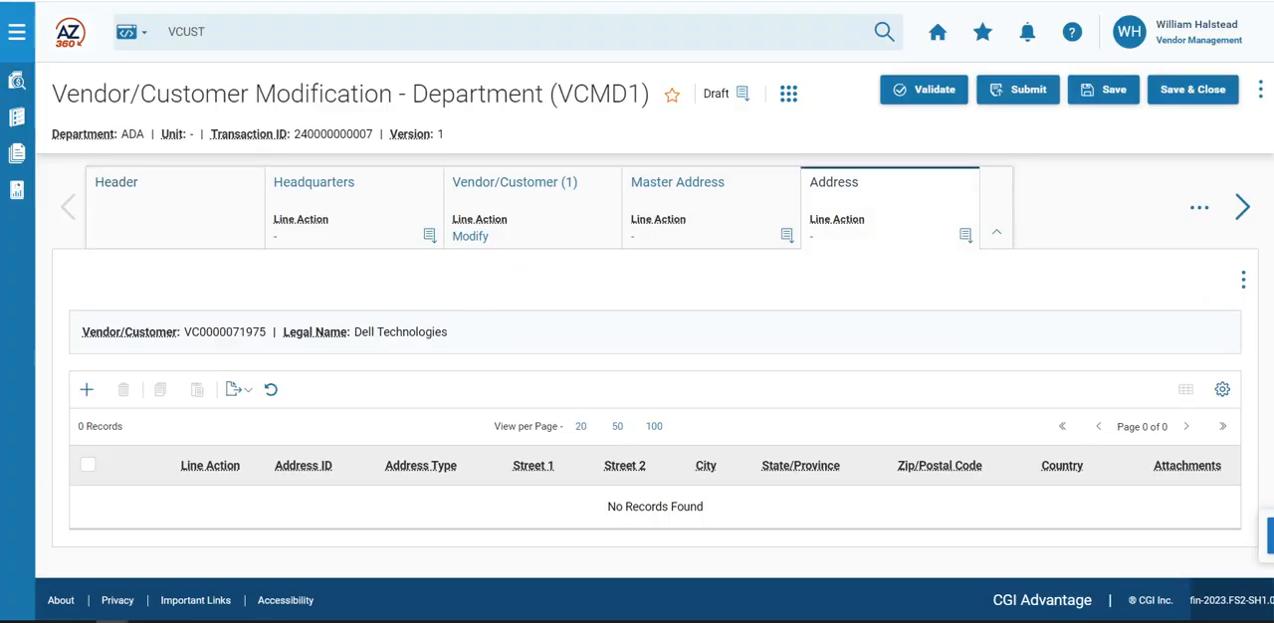
pyautogui.click(85, 391)
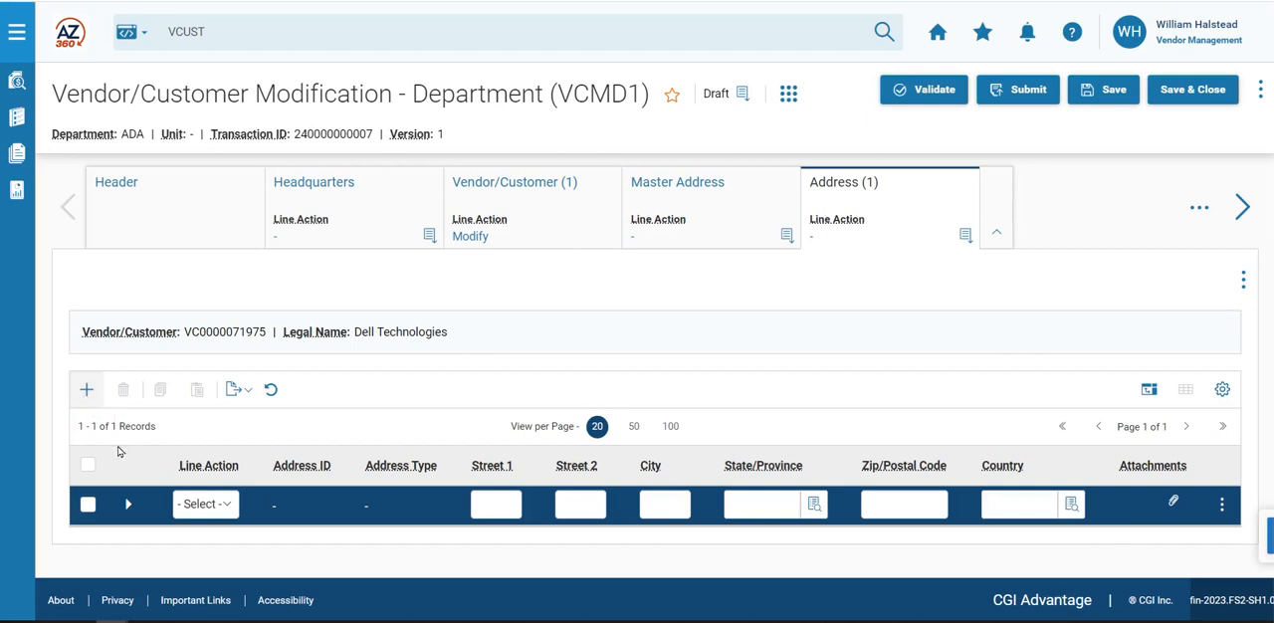
pyautogui.click(205, 504)
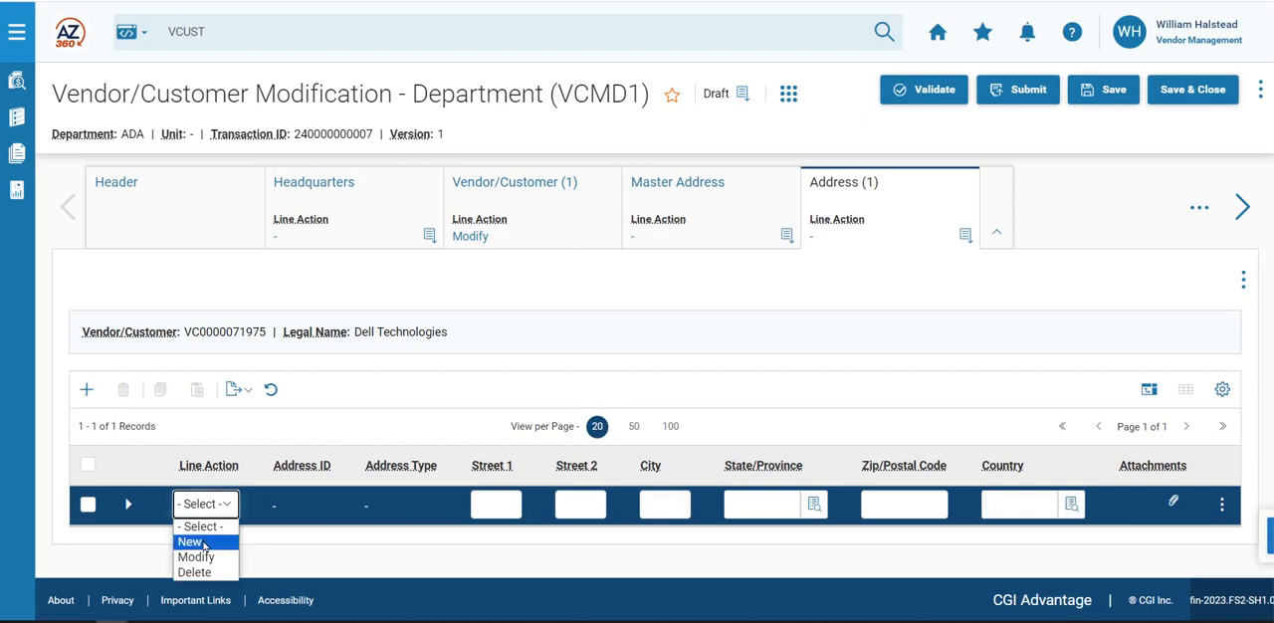
pyautogui.click(203, 543)
# - Fill in the street, city, state, postal code and country of the new address line
pyautogui.click(485, 506)
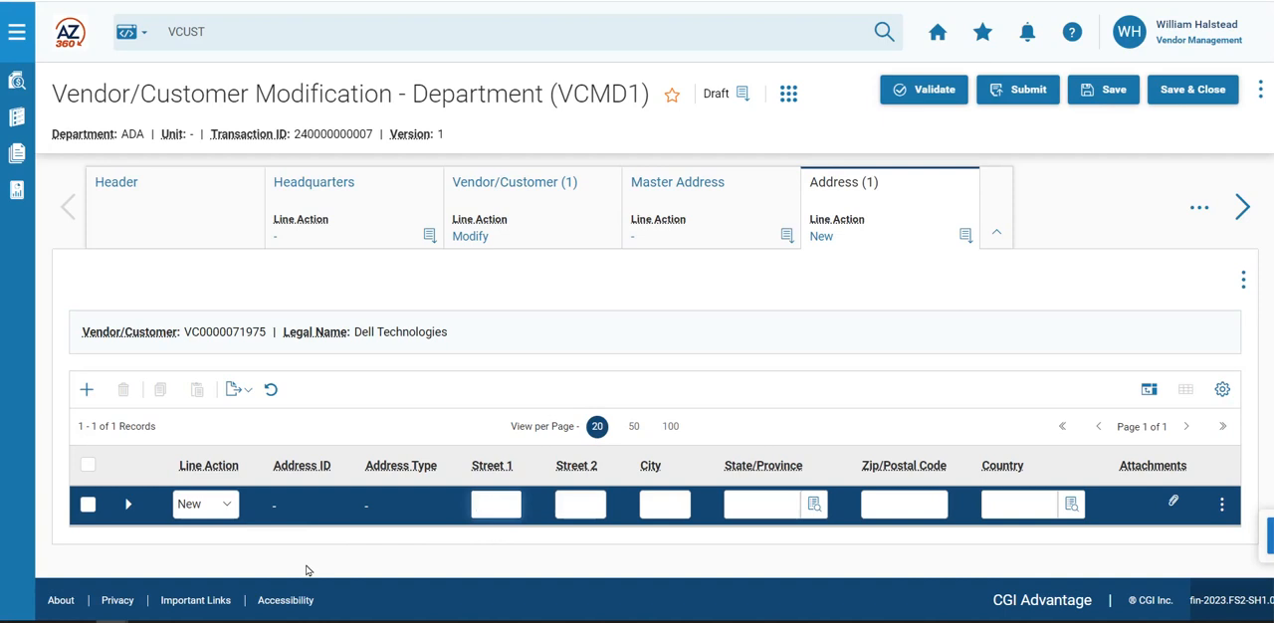
pyautogui.write('1 Dell Way')
pyautogui.press('Tab')
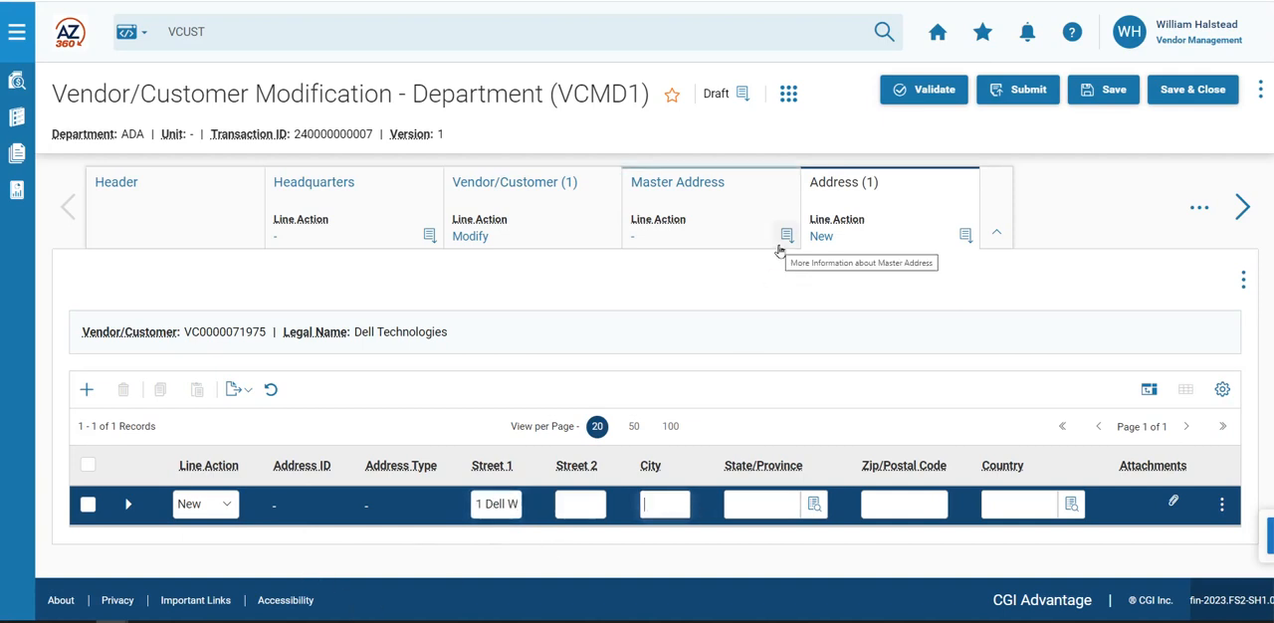
pyautogui.write('Round Rock')
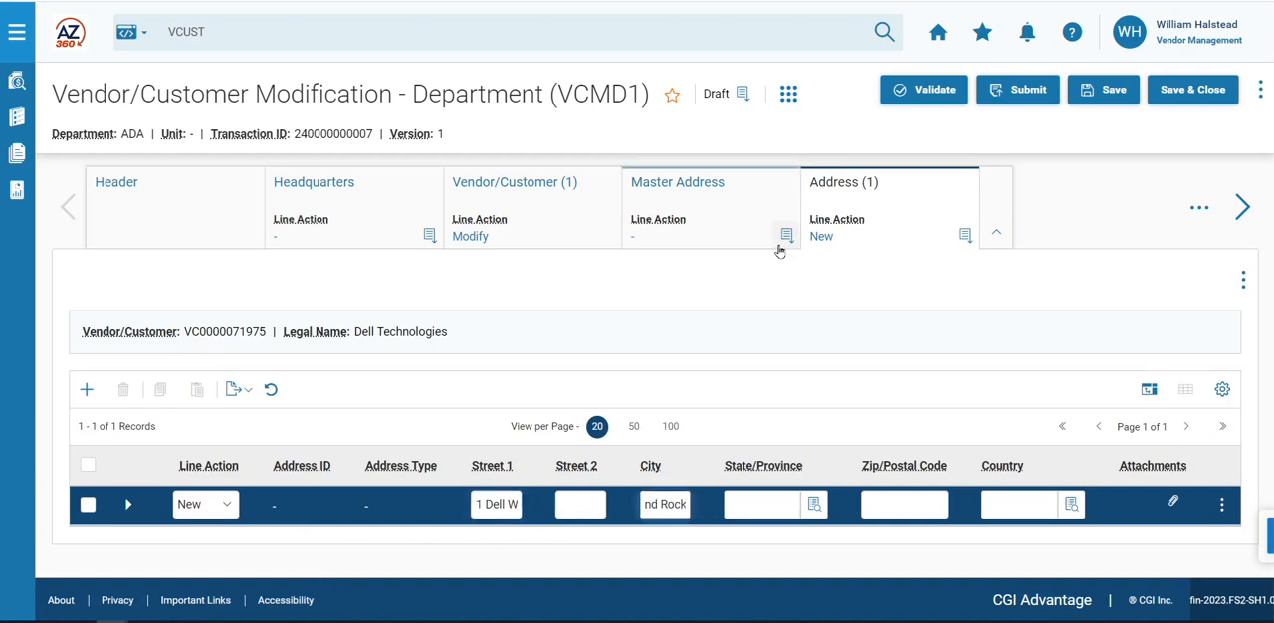
pyautogui.click(758, 504)
pyautogui.write('TX')
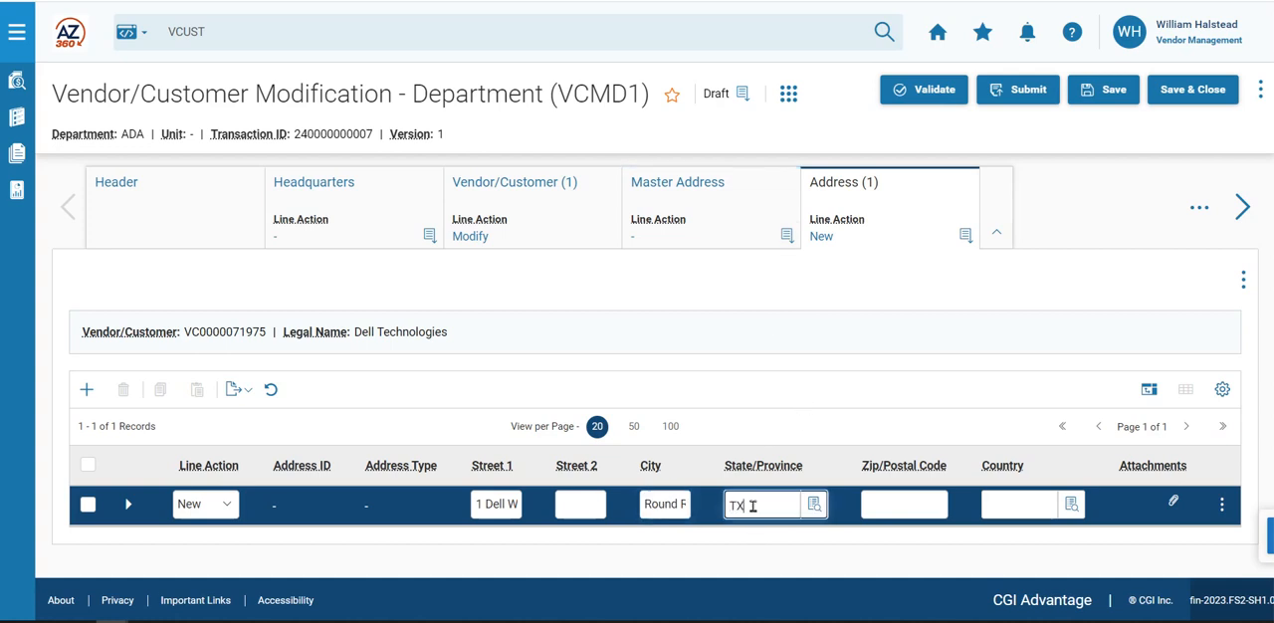
pyautogui.click(884, 505)
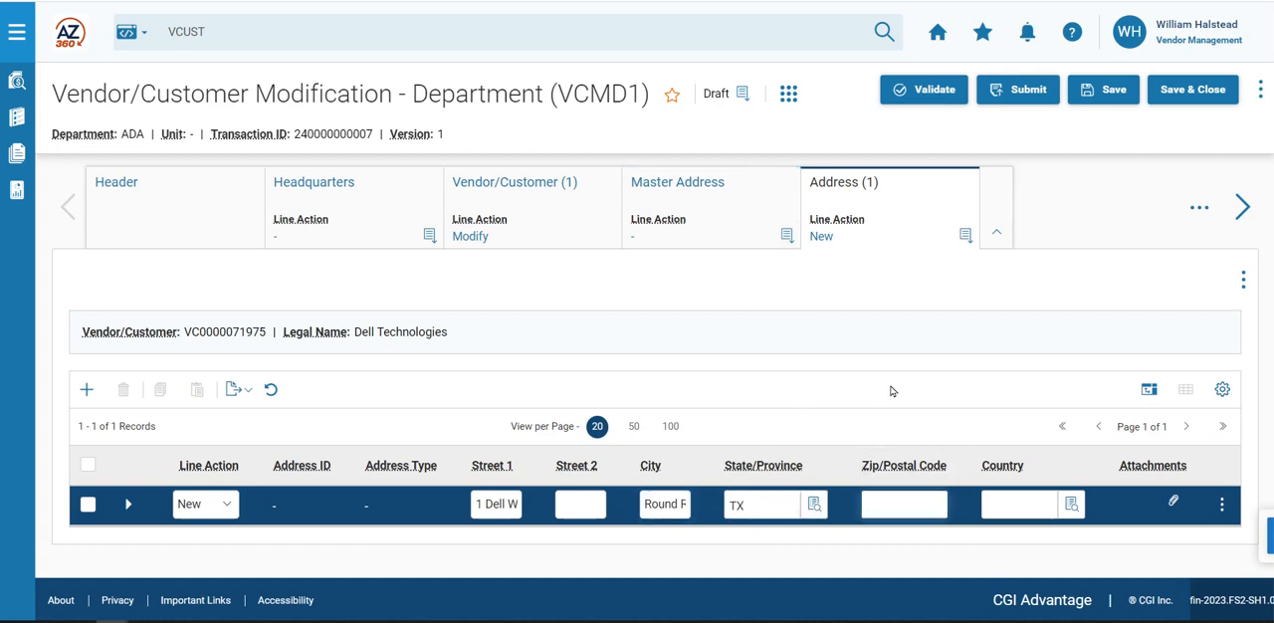
pyautogui.write('78682')
pyautogui.click(1039, 509)
pyautogui.write('USA')
# - Set the new address type to Payment and Generate Address ID to Yes in the address line's details
pyautogui.click(127, 508)
pyautogui.scroll(-2, 126, 511)
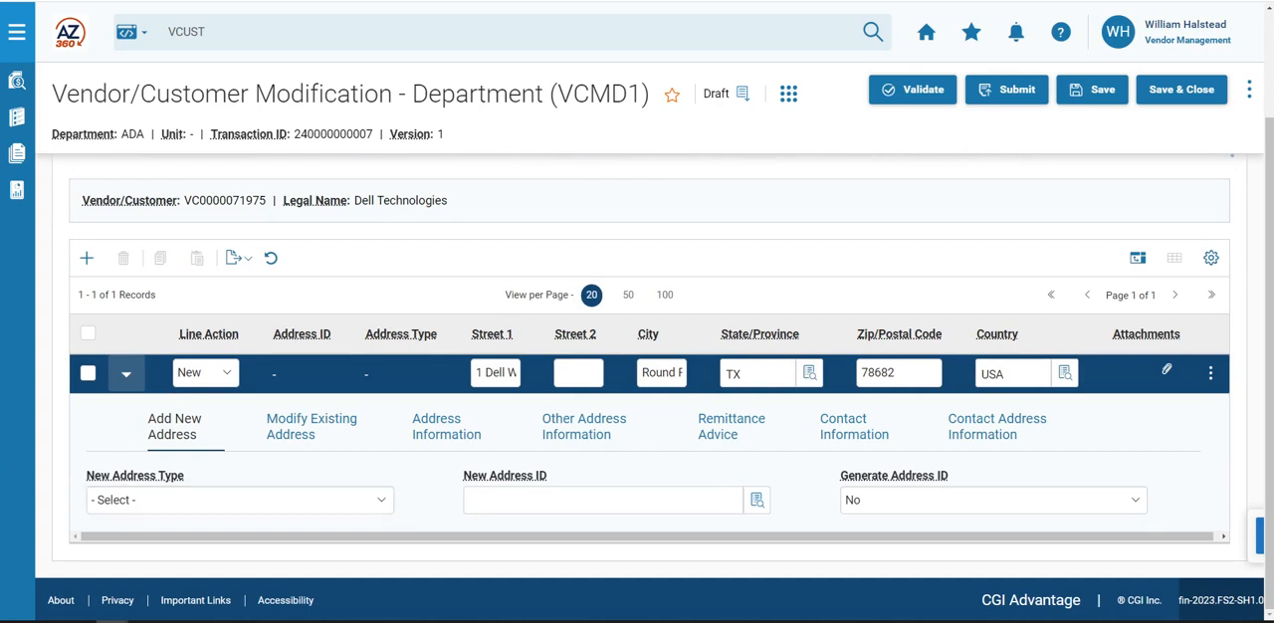
pyautogui.click(238, 506)
pyautogui.click(151, 568)
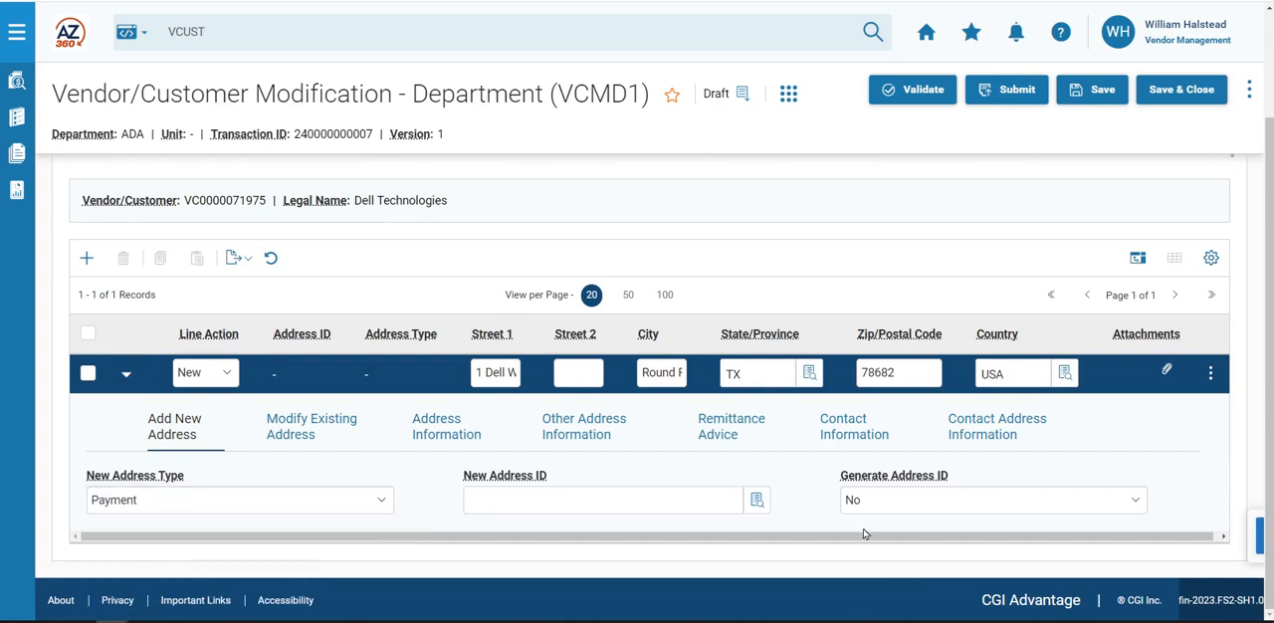
pyautogui.click(964, 508)
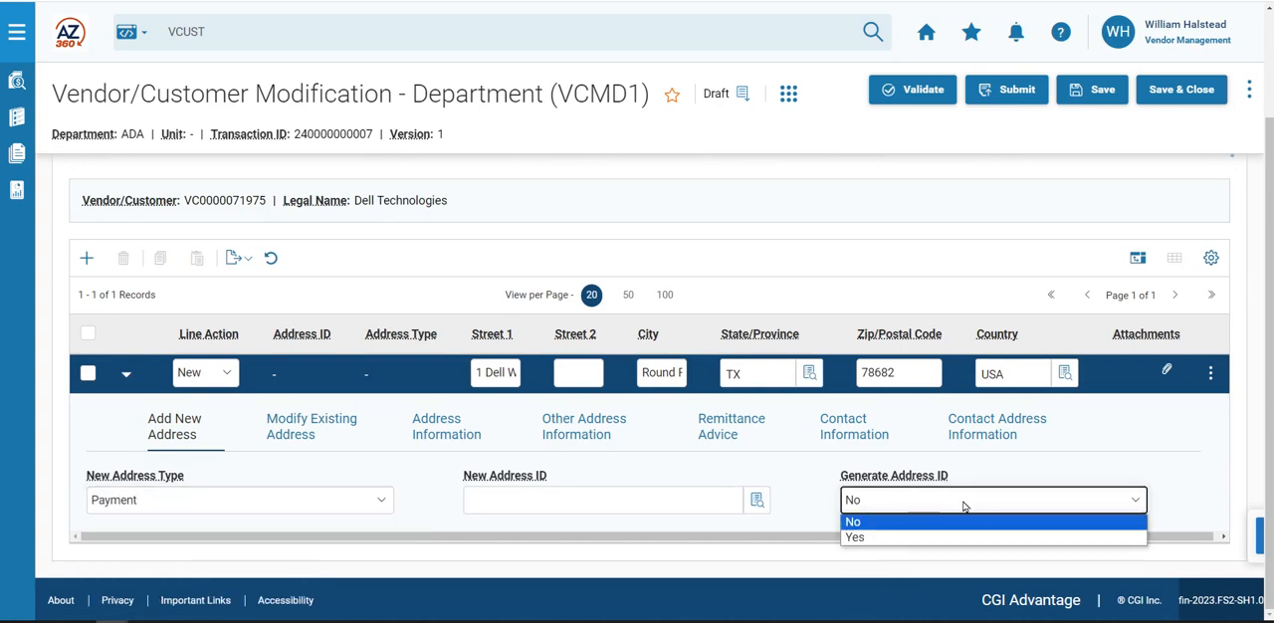
pyautogui.click(896, 539)
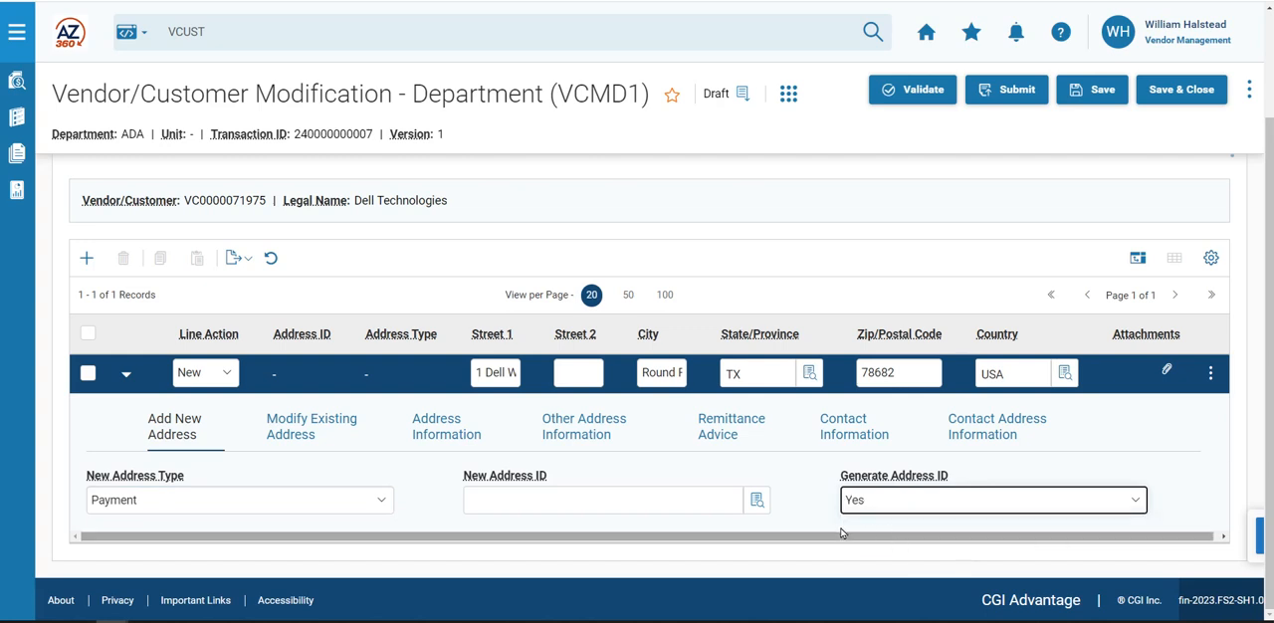
# - In the address line's contact information, set Generate Contact ID to Yes and enter the principal contact's full name
pyautogui.click(844, 434)
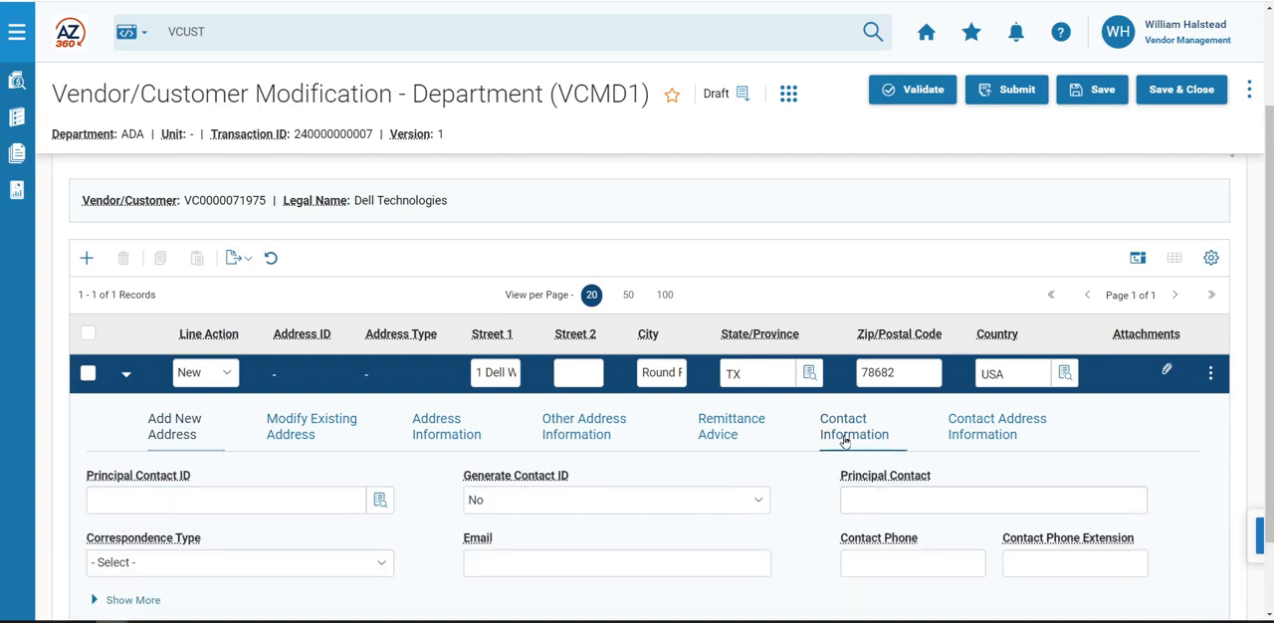
pyautogui.scroll(-1, 779, 491)
pyautogui.scroll(-1, 778, 490)
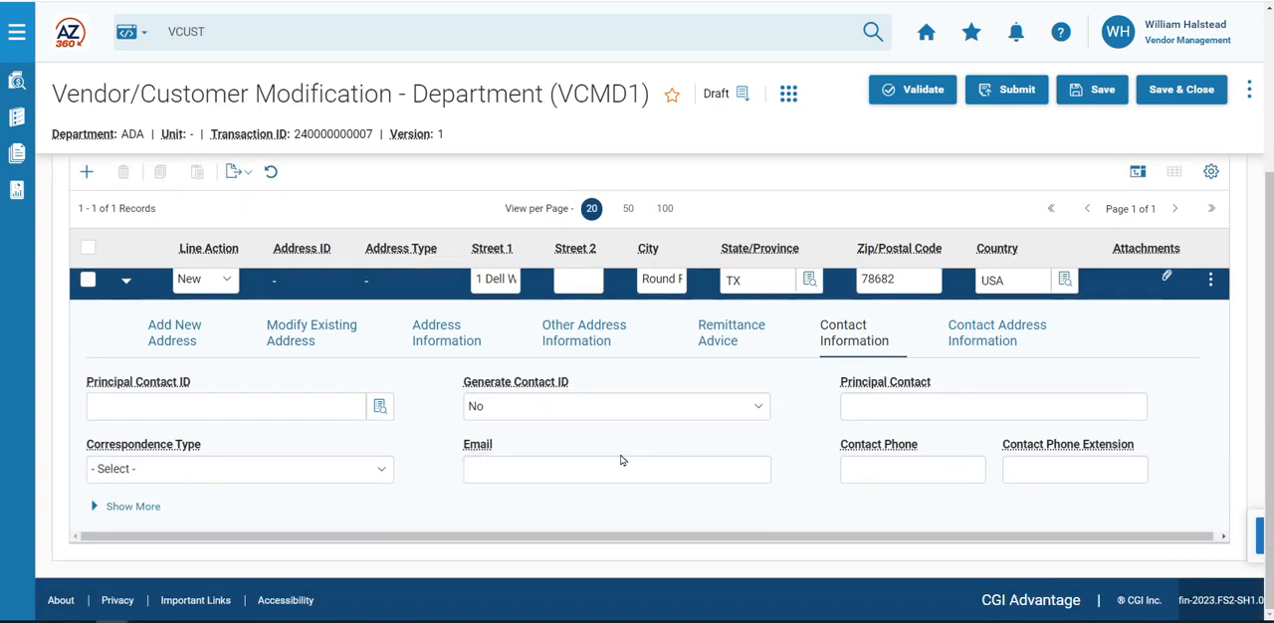
pyautogui.click(542, 416)
pyautogui.click(513, 445)
pyautogui.click(872, 406)
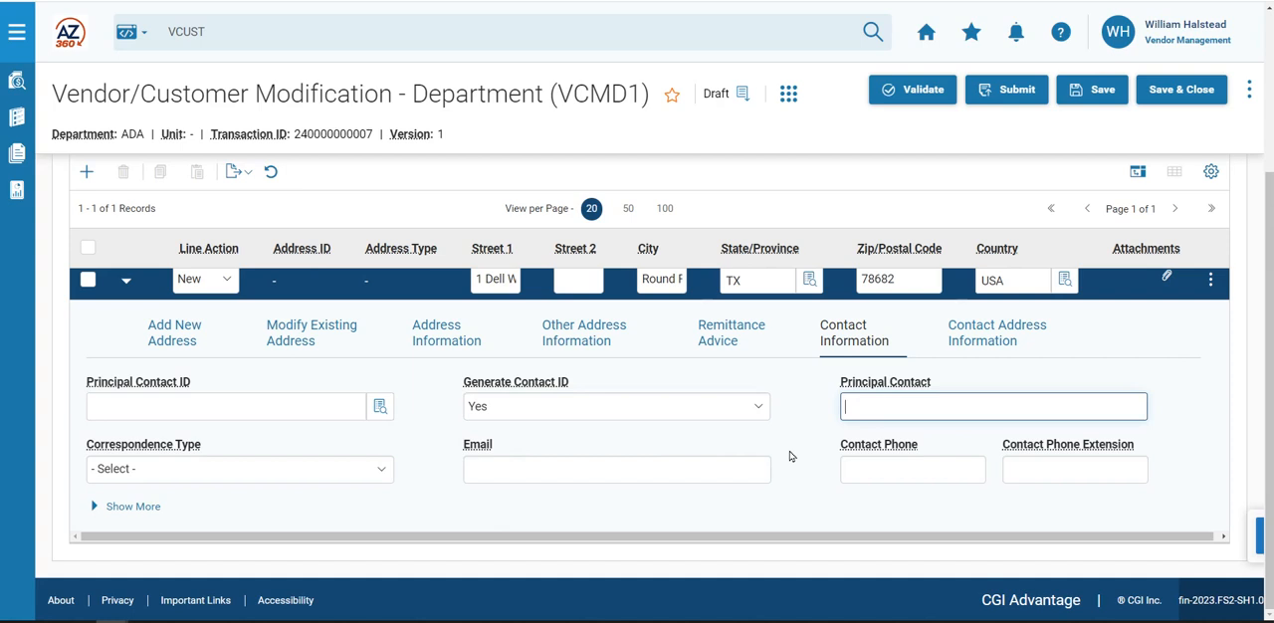
# - Fill in the principal contact's e-mail, phone number and phone extension
pyautogui.click(588, 477)
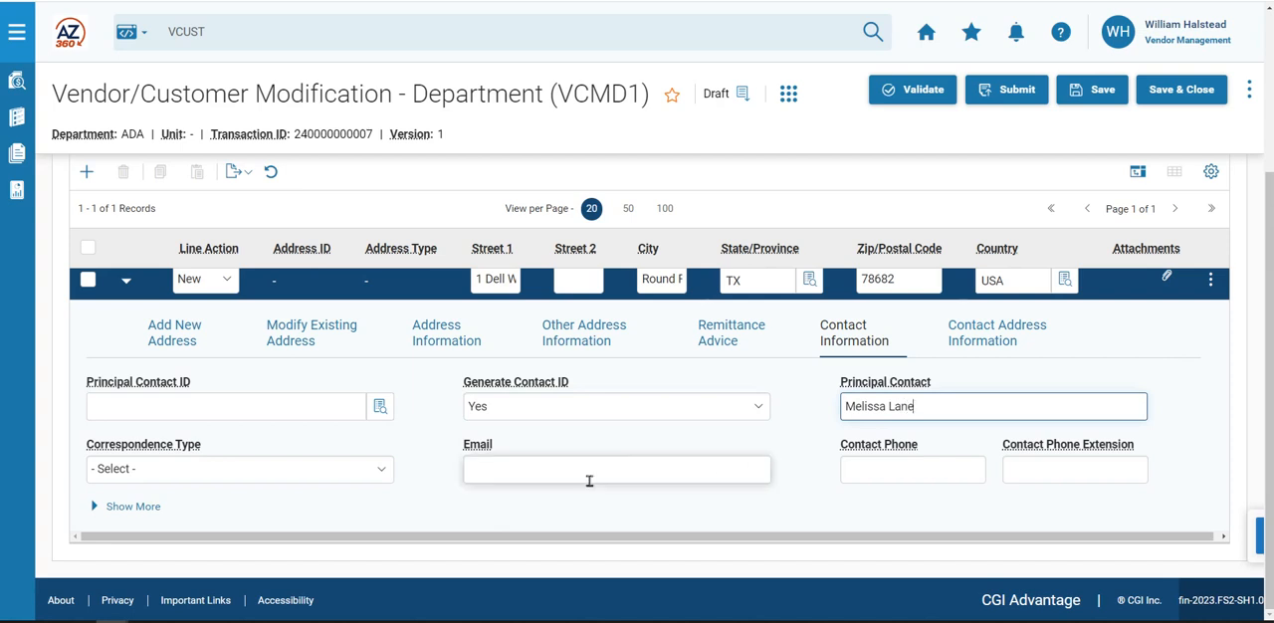
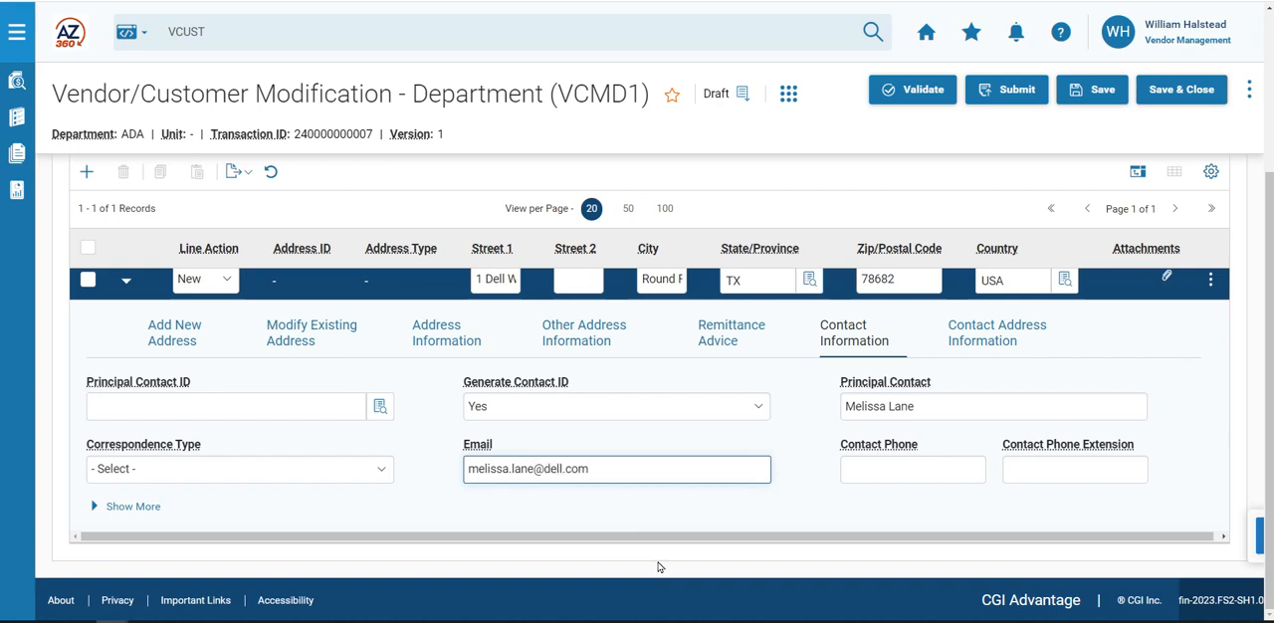
pyautogui.click(845, 473)
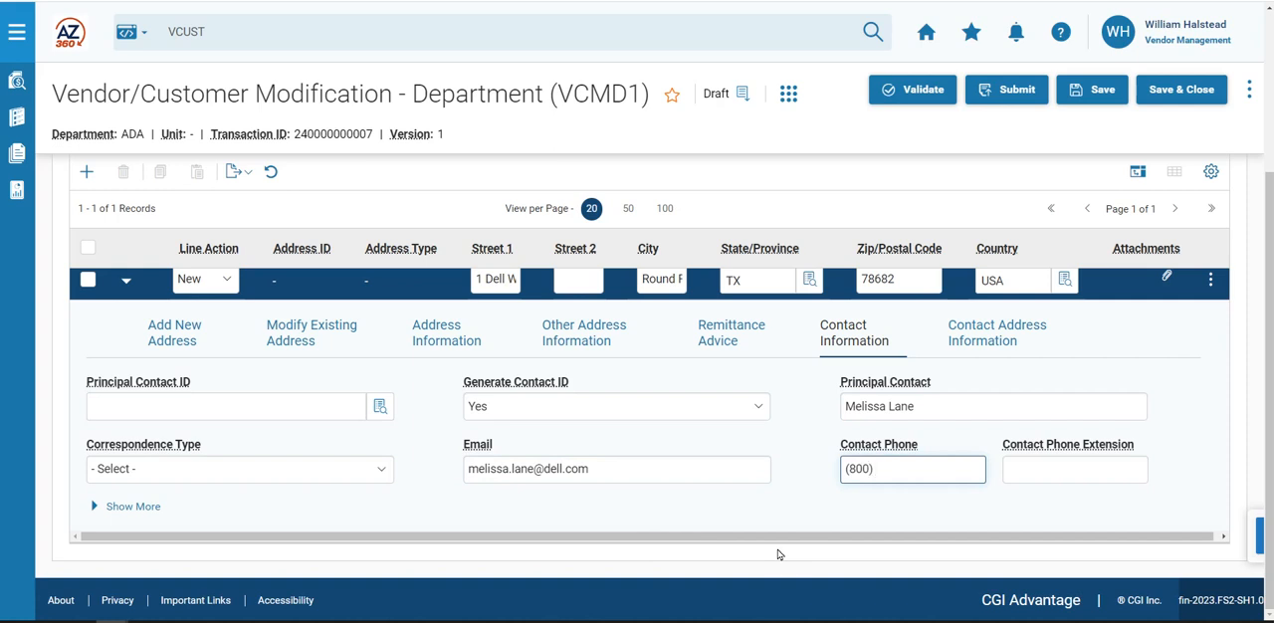
pyautogui.click(1058, 475)
pyautogui.write('23')
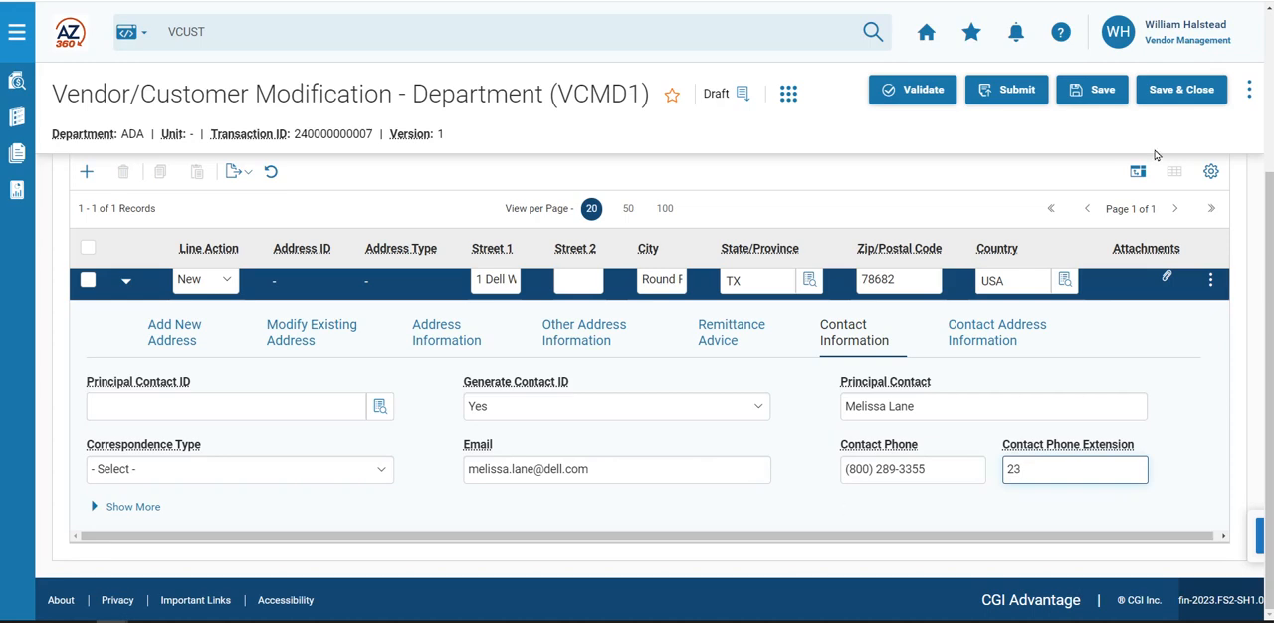
# - Validate the vendor modification transaction and submit it for approval
pyautogui.click(924, 100)
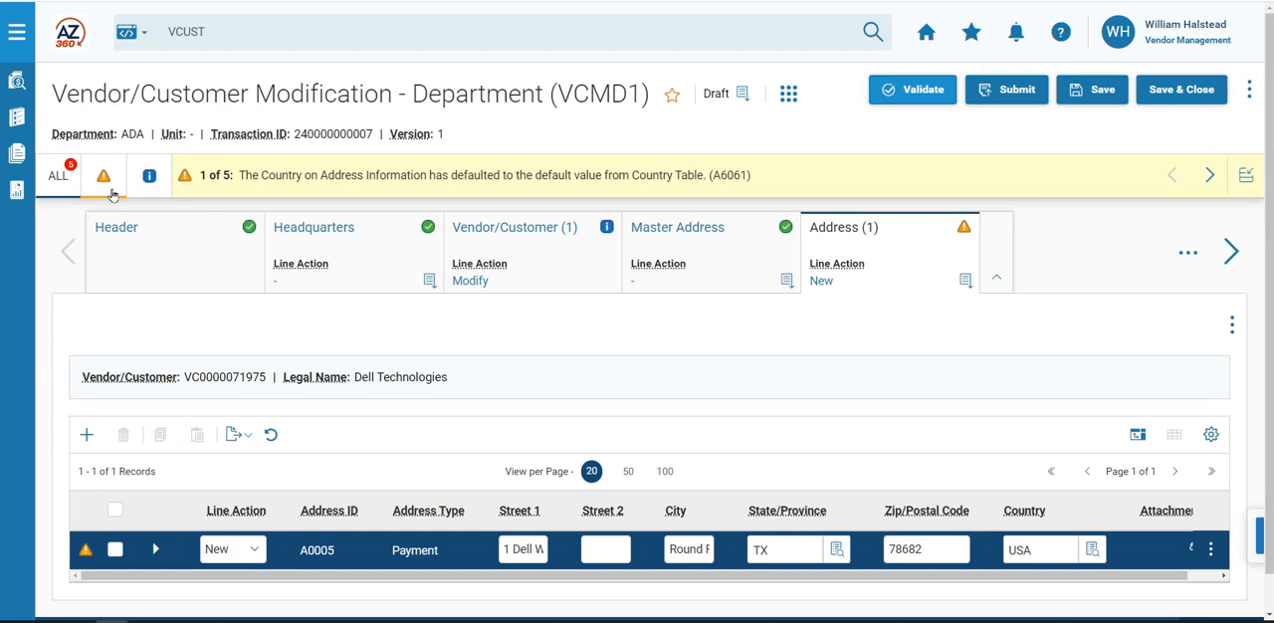
pyautogui.click(1016, 91)
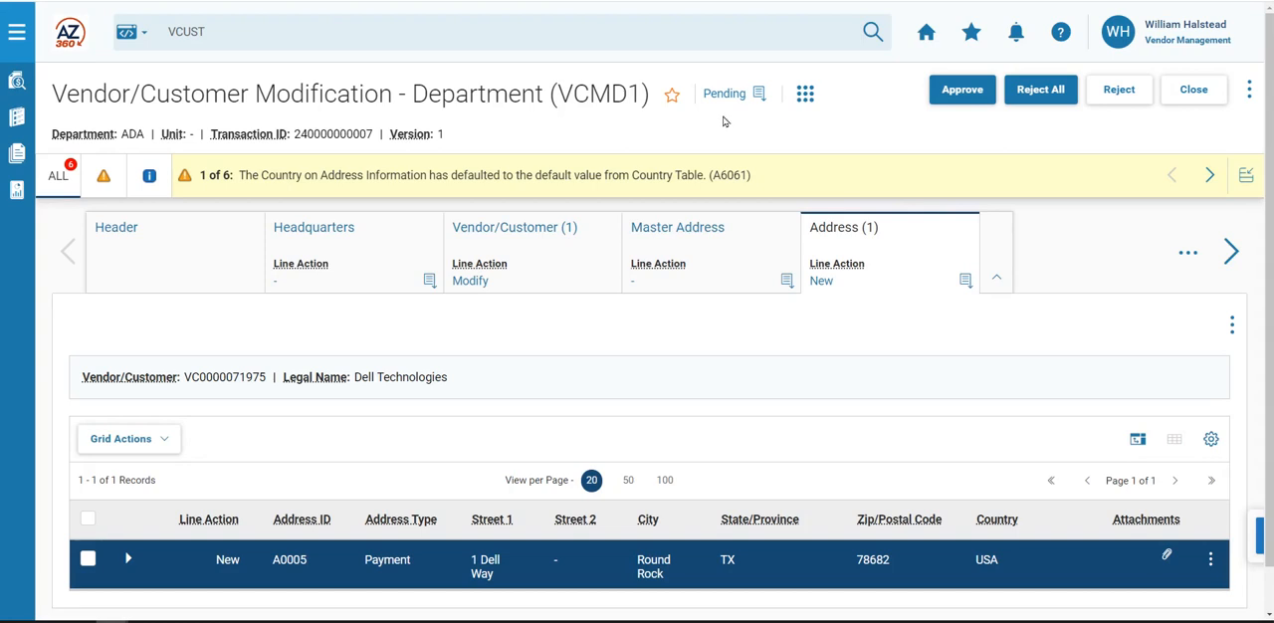